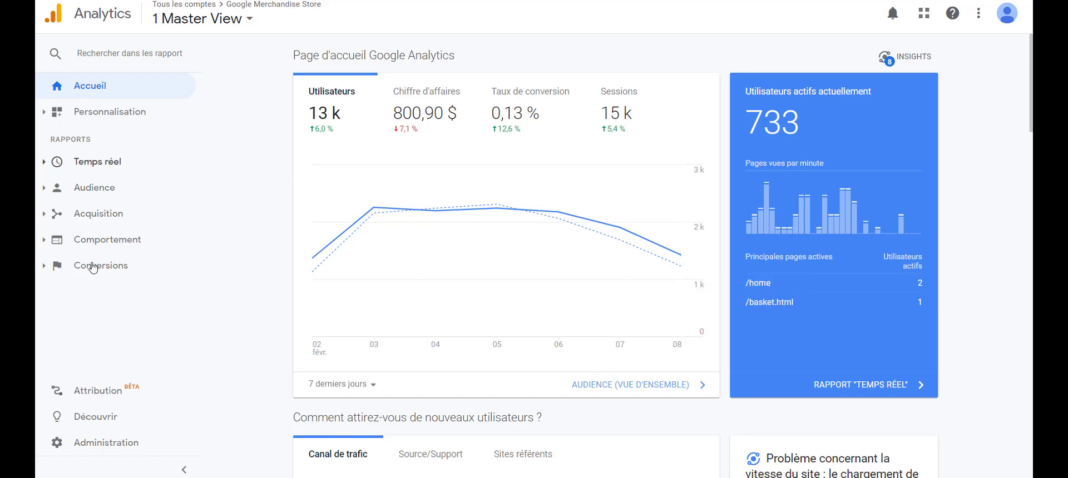
Open the Vue d'ensemble report for Réseaux sociaux within the Acquisition reports
{"action": "left_click", "coordinate": [107, 211]}
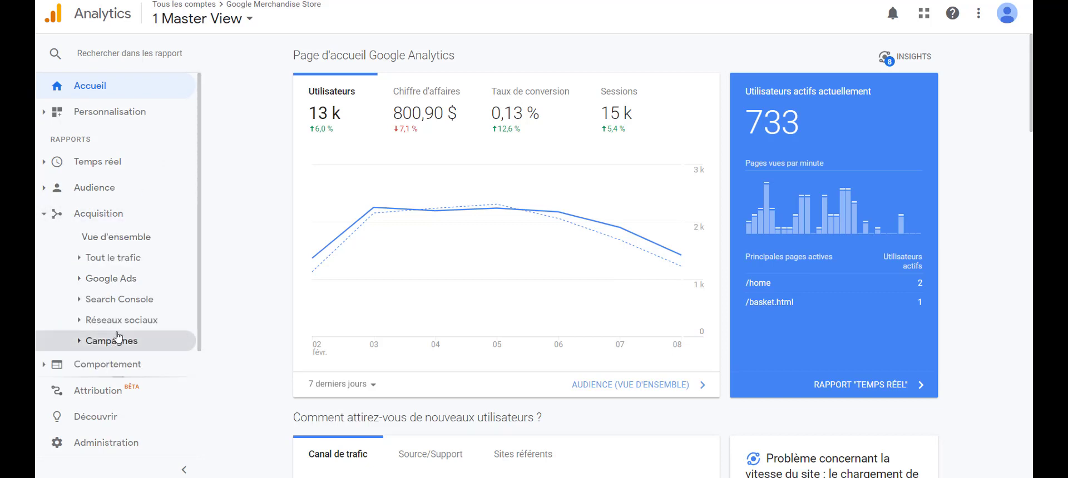
{"action": "left_click", "coordinate": [115, 321]}
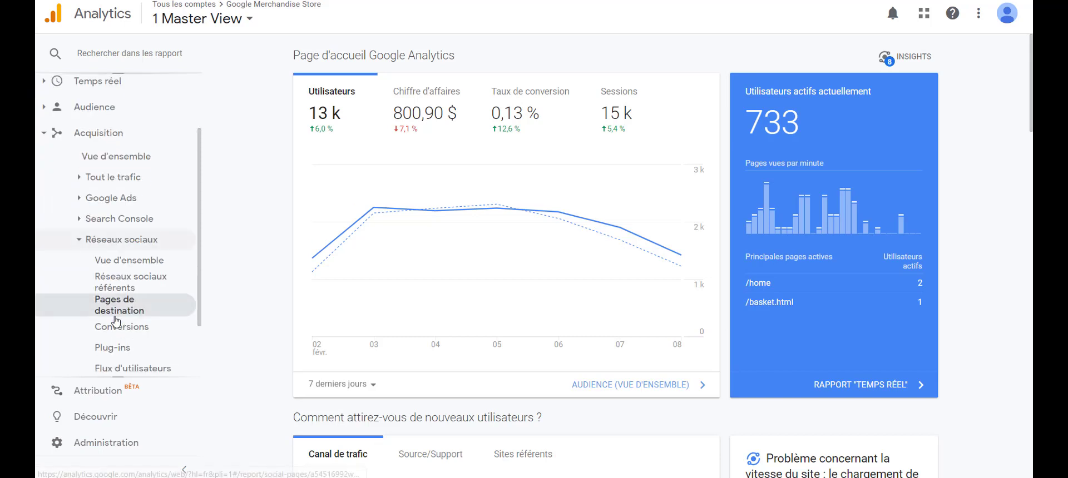
{"action": "left_click", "coordinate": [126, 261]}
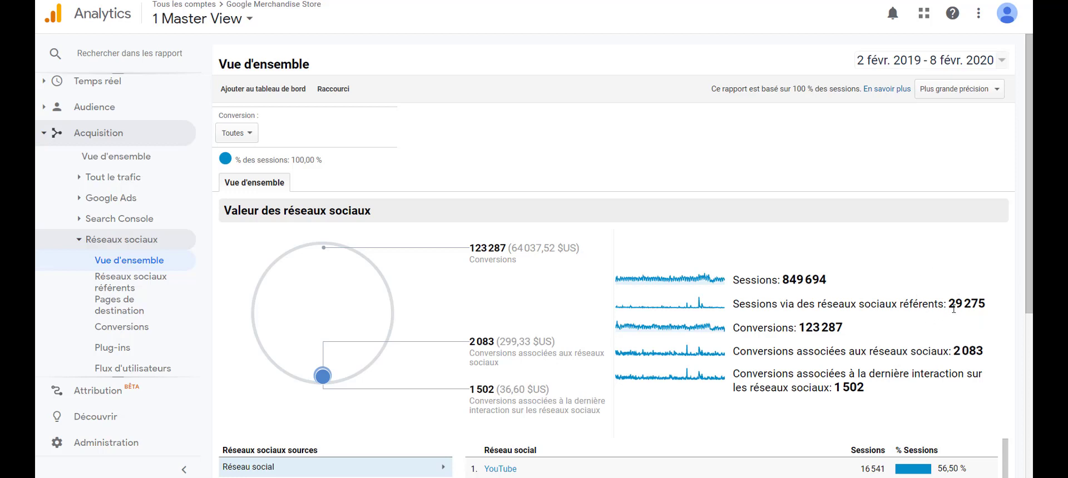
Review the social value metrics and the ranking of social networks, and switch the overview list to URL partagée
{"action": "scroll", "coordinate": [953, 309], "scroll_direction": "down", "scroll_amount": 1}
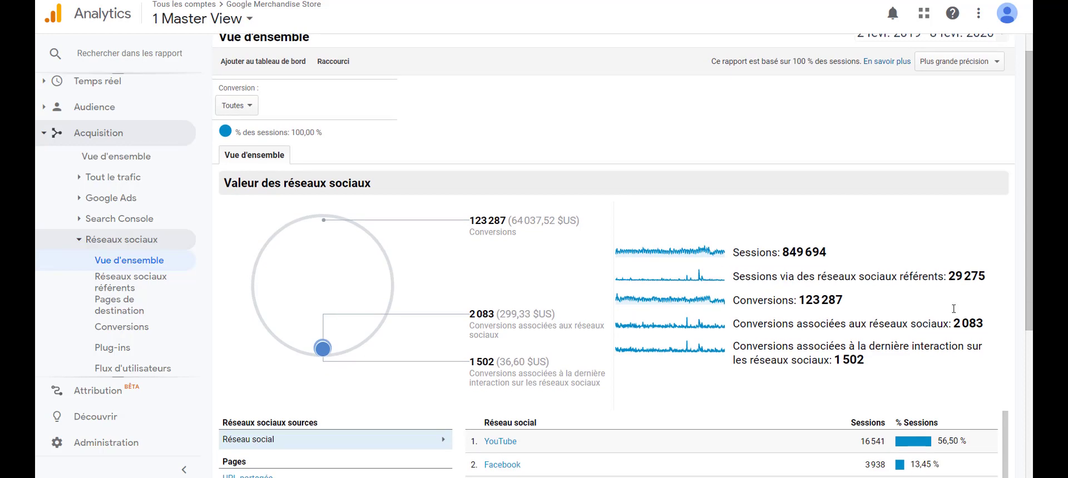
{"action": "mouse_move", "coordinate": [796, 310]}
{"action": "mouse_move", "coordinate": [827, 288]}
{"action": "scroll", "coordinate": [863, 334], "scroll_direction": "down", "scroll_amount": 2}
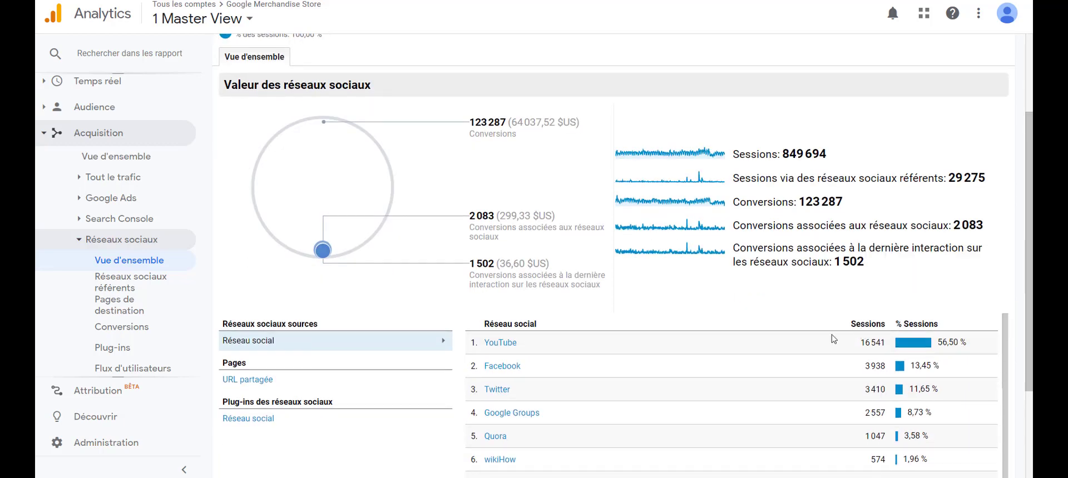
{"action": "scroll", "coordinate": [462, 321], "scroll_direction": "down", "scroll_amount": 3}
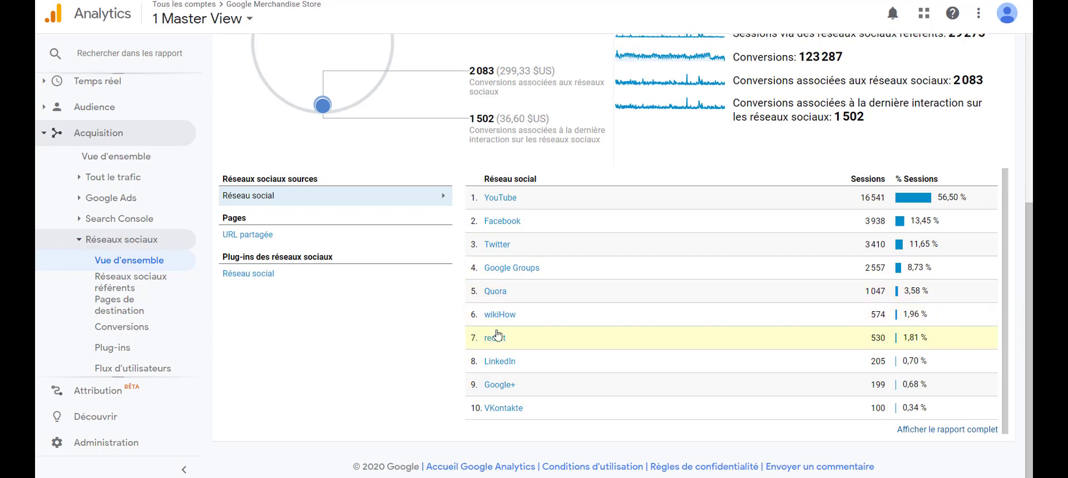
{"action": "left_click", "coordinate": [254, 235]}
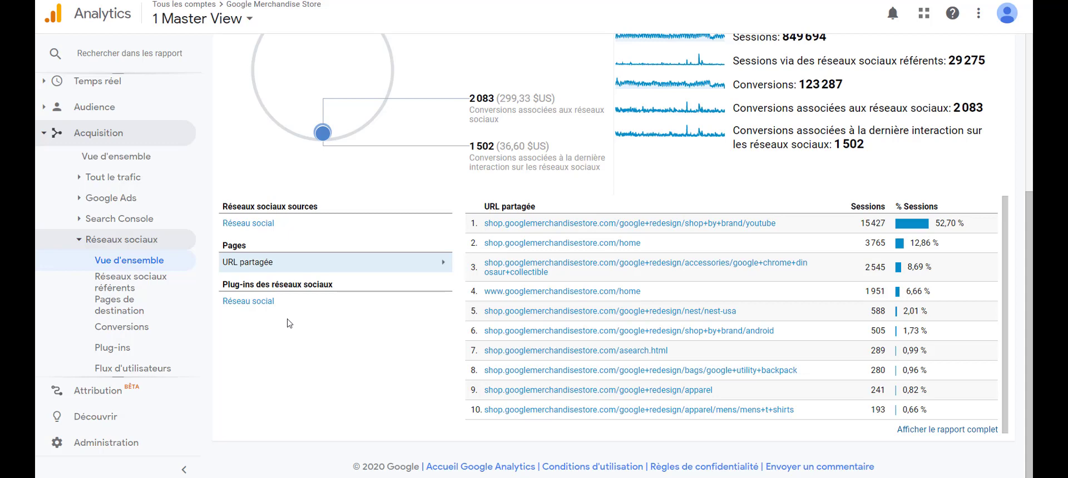
Open the Réseaux sociaux référents report and examine its session charts and per-network sessions, page views and average session duration
{"action": "scroll", "coordinate": [289, 323], "scroll_direction": "up", "scroll_amount": 3}
{"action": "left_click", "coordinate": [146, 285]}
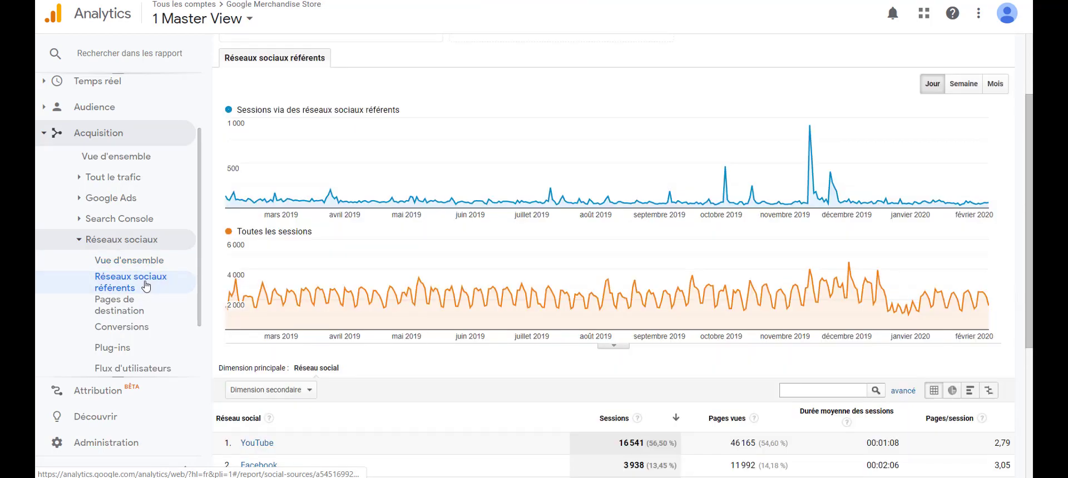
{"action": "scroll", "coordinate": [551, 260], "scroll_direction": "down", "scroll_amount": 3}
{"action": "scroll", "coordinate": [554, 258], "scroll_direction": "down", "scroll_amount": 1}
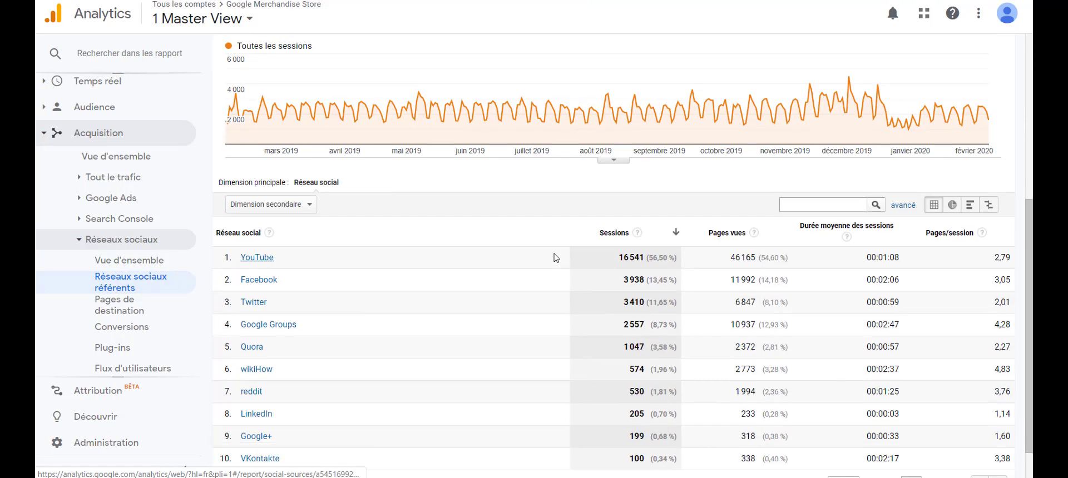
{"action": "scroll", "coordinate": [554, 258], "scroll_direction": "up", "scroll_amount": 3}
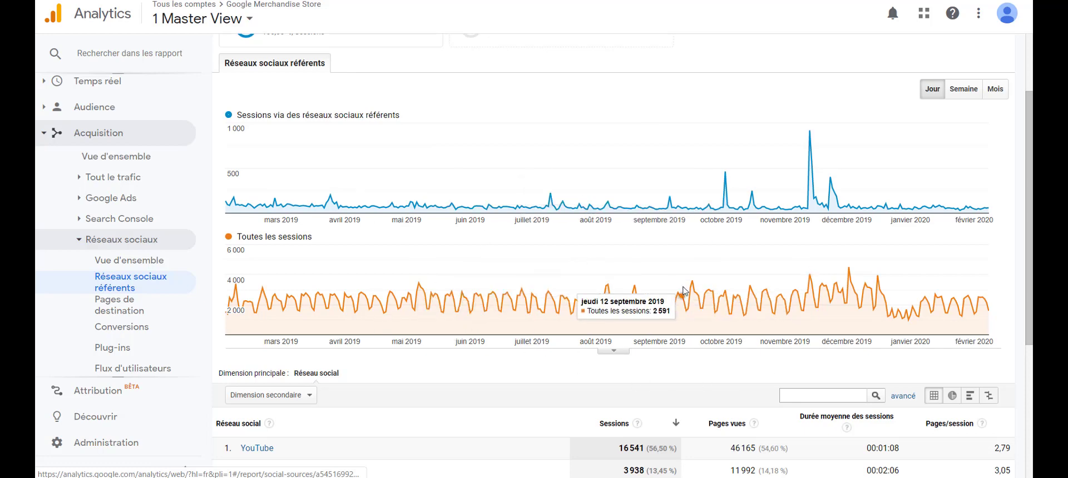
{"action": "scroll", "coordinate": [679, 293], "scroll_direction": "down", "scroll_amount": 3}
{"action": "scroll", "coordinate": [685, 291], "scroll_direction": "down", "scroll_amount": 1}
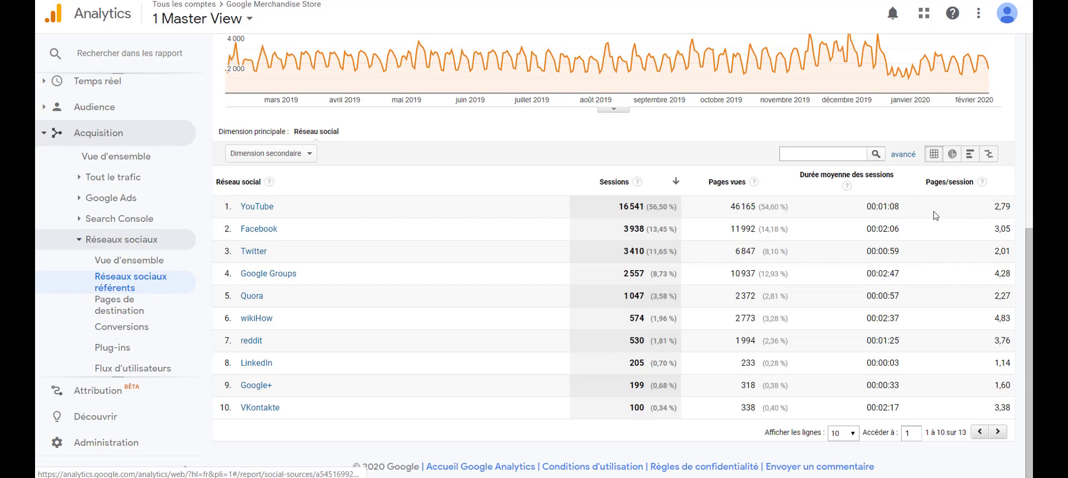
Add Âge as the secondary dimension of the social network table and filter its rows by "youtube"
{"action": "left_click", "coordinate": [282, 152]}
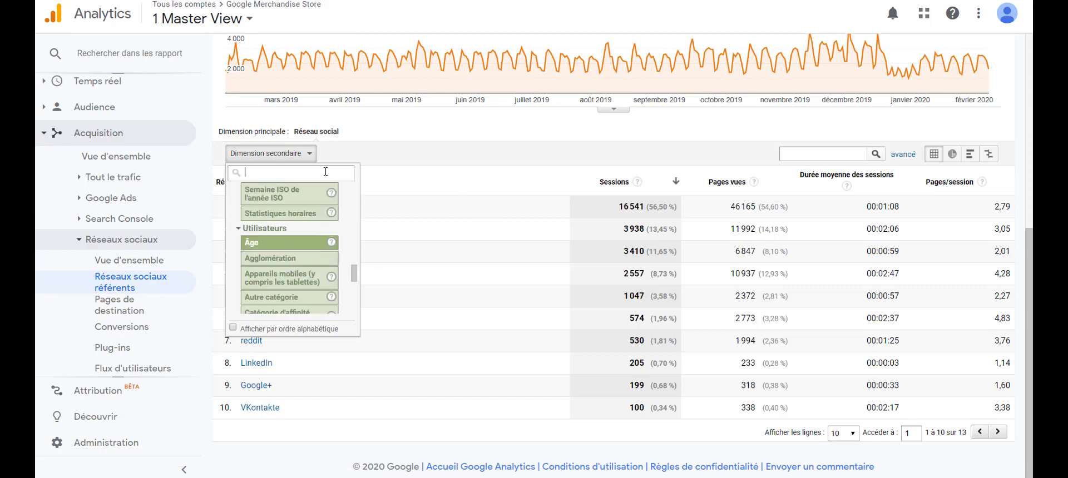
{"action": "left_click", "coordinate": [256, 251]}
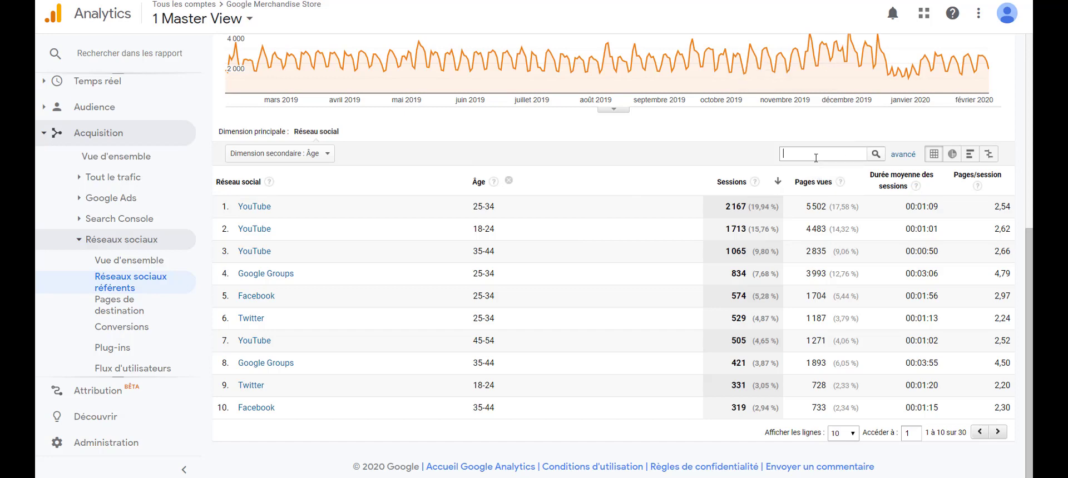
{"action": "type", "text": "youtube"}
{"action": "key", "text": "Return"}
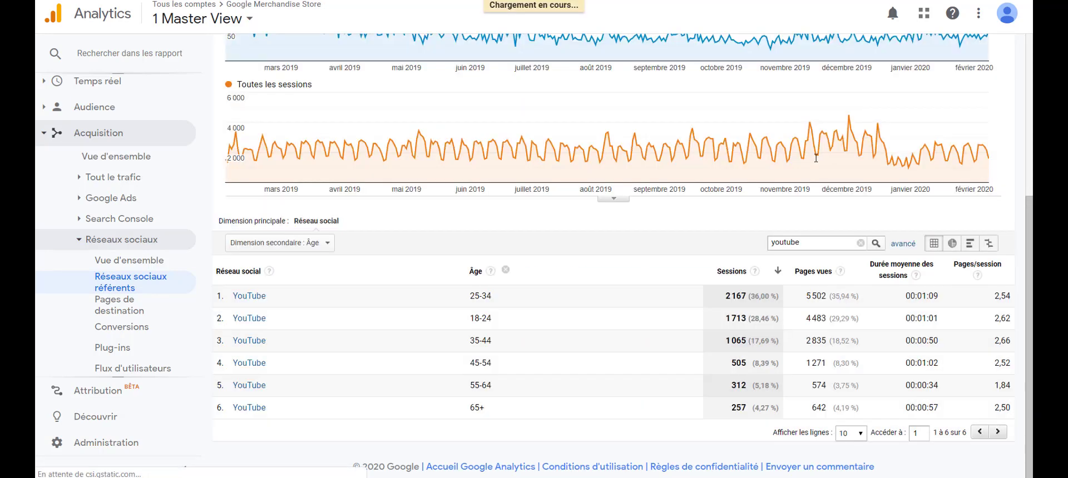
{"action": "mouse_move", "coordinate": [815, 158]}
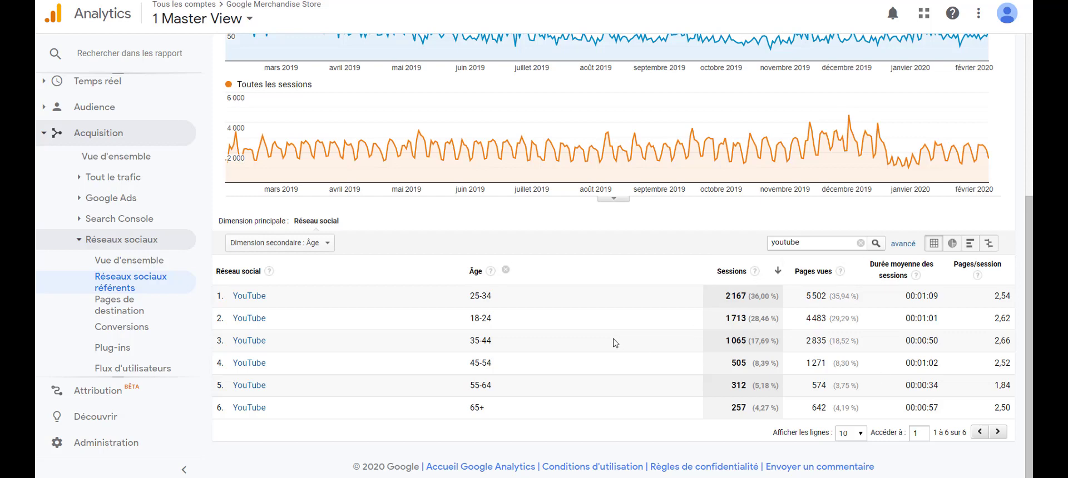
{"action": "scroll", "coordinate": [417, 267], "scroll_direction": "up", "scroll_amount": 5}
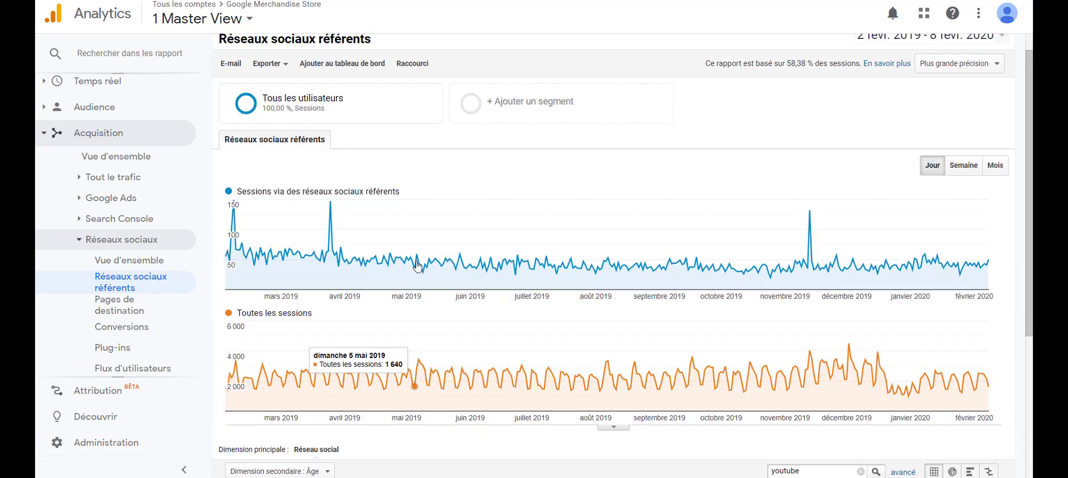
{"action": "scroll", "coordinate": [417, 266], "scroll_direction": "down", "scroll_amount": 5}
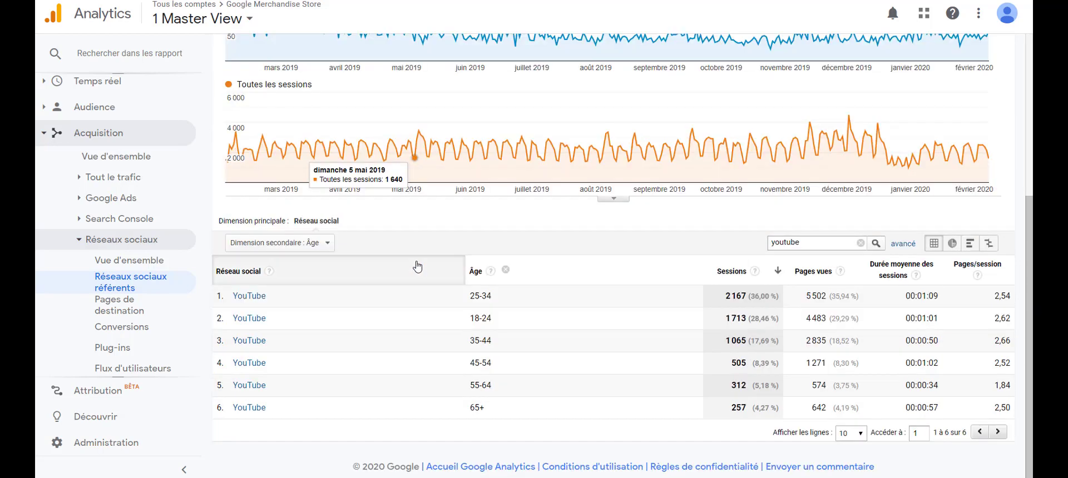
Clear the "youtube" filter and remove the Âge secondary dimension from the social network table
{"action": "left_click", "coordinate": [860, 244]}
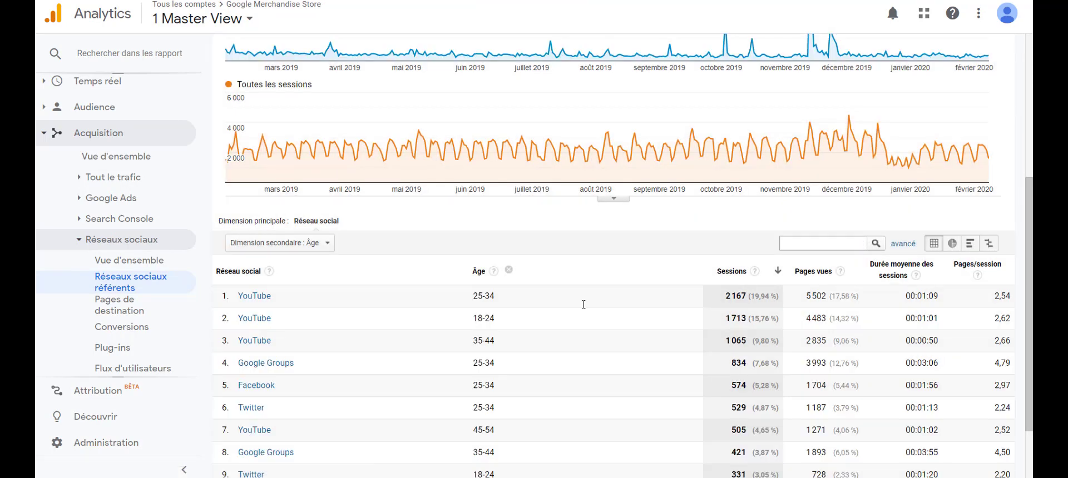
{"action": "left_click", "coordinate": [509, 271]}
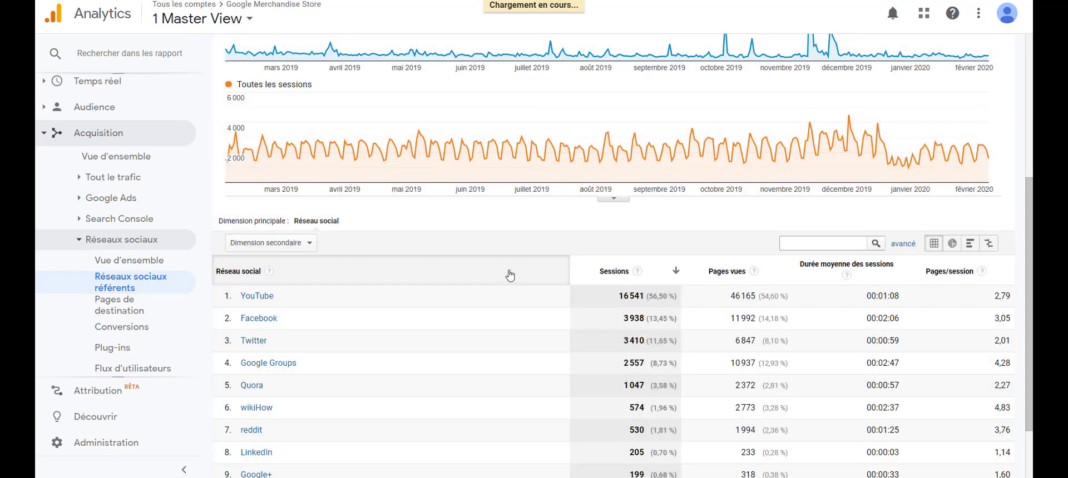
{"action": "scroll", "coordinate": [510, 275], "scroll_direction": "down", "scroll_amount": 1}
{"action": "scroll", "coordinate": [423, 330], "scroll_direction": "down", "scroll_amount": 1}
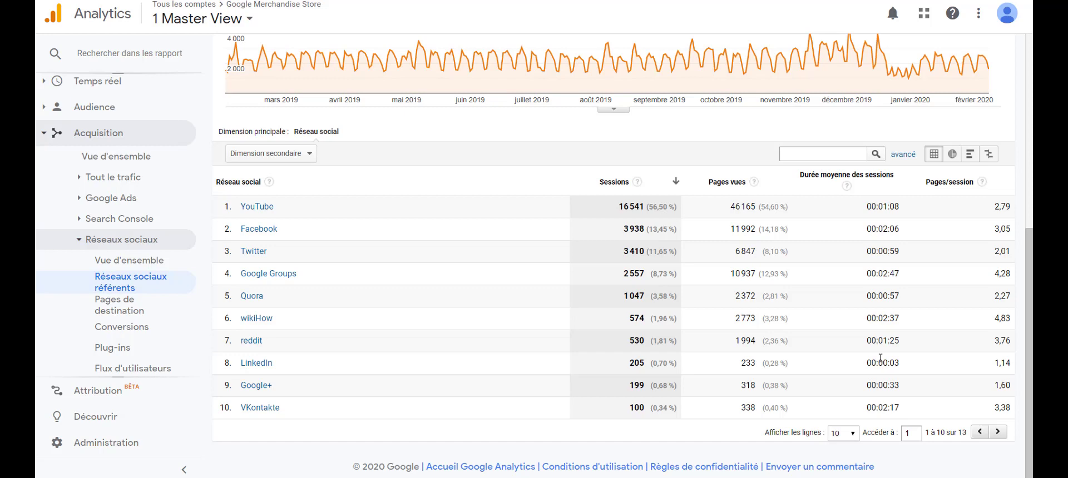
Open the social Pages de destination report and add Réseau social as the secondary dimension of its URL table
{"action": "left_click", "coordinate": [119, 306]}
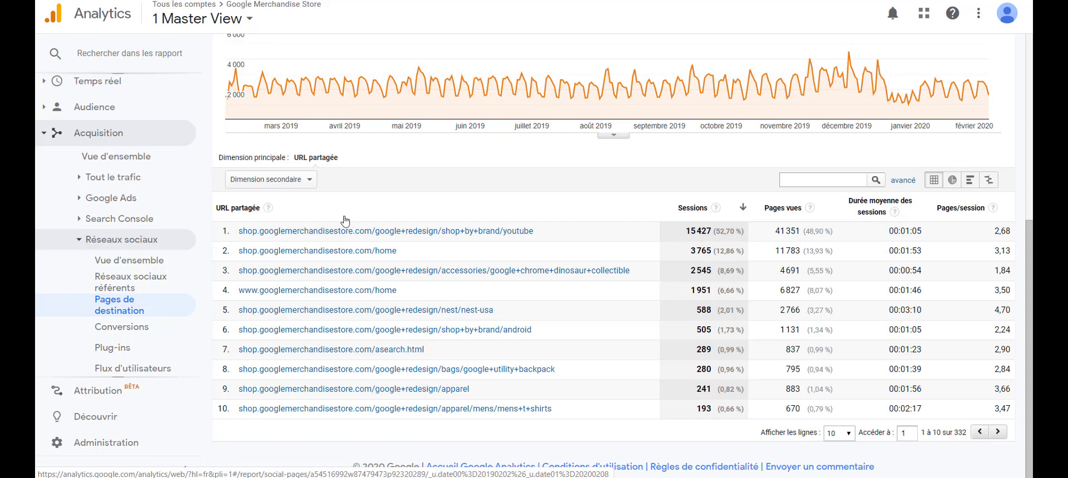
{"action": "left_click", "coordinate": [286, 187]}
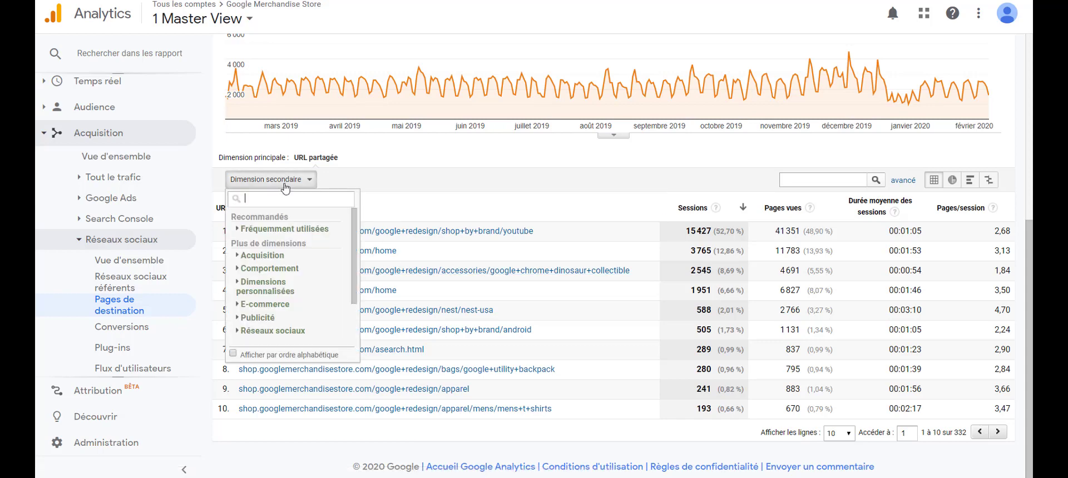
{"action": "type", "text": "rés"}
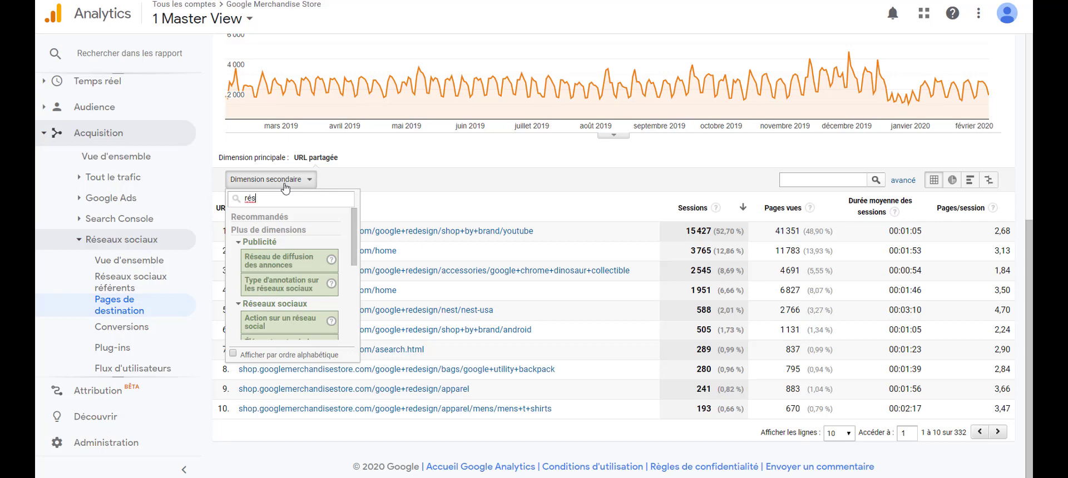
{"action": "type", "text": "eau soc"}
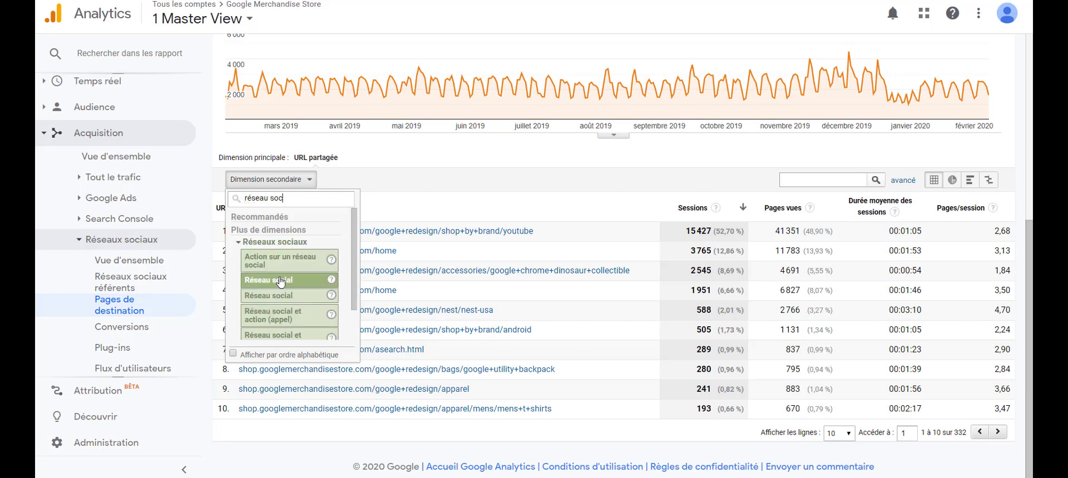
{"action": "left_click", "coordinate": [281, 283]}
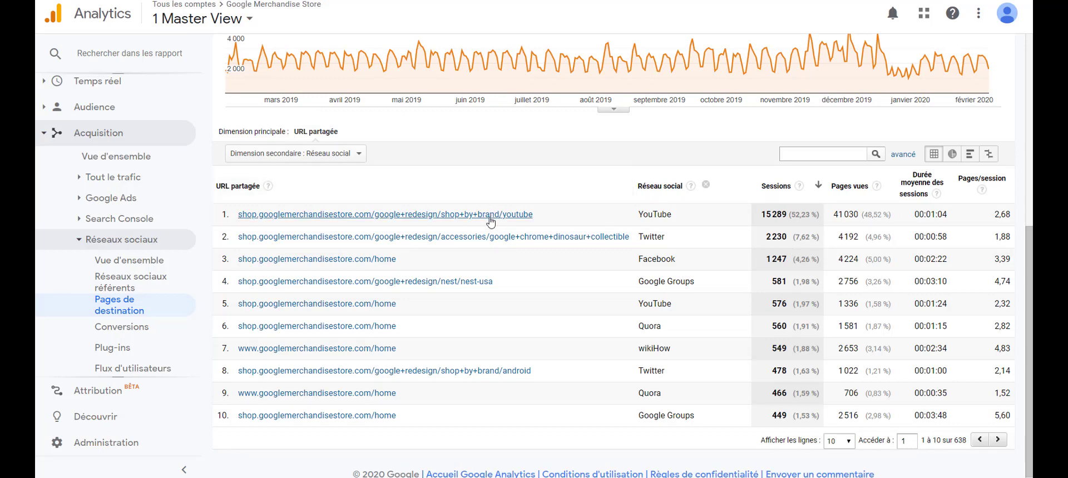
View the social Conversions report by network, and open the Flux d'utilisateurs report for Réseaux sociaux
{"action": "left_click", "coordinate": [122, 333]}
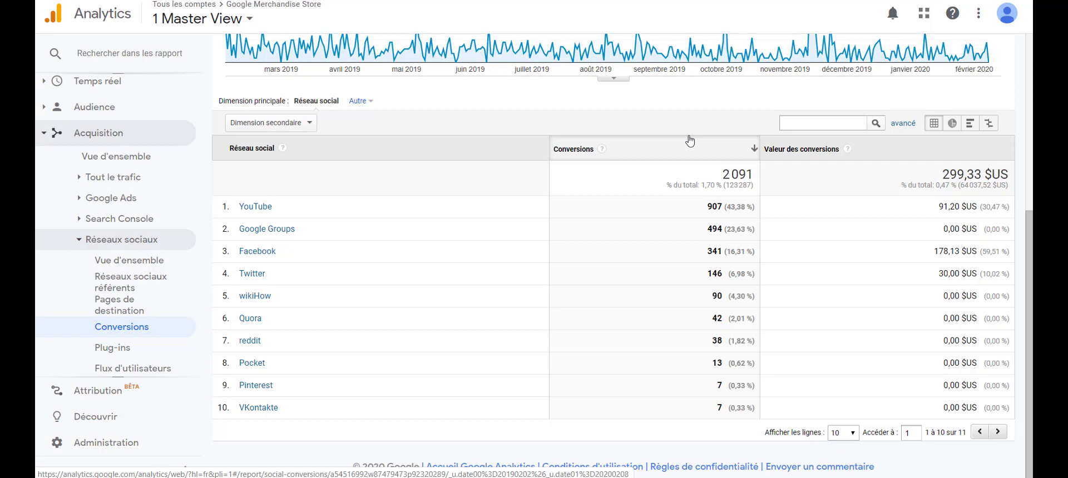
{"action": "scroll", "coordinate": [155, 276], "scroll_direction": "down", "scroll_amount": 1}
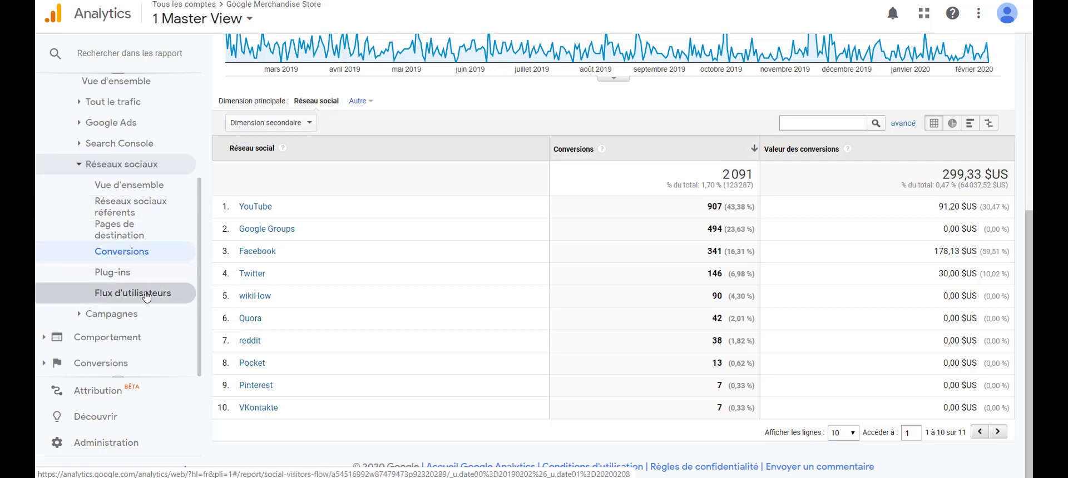
{"action": "left_click", "coordinate": [146, 296]}
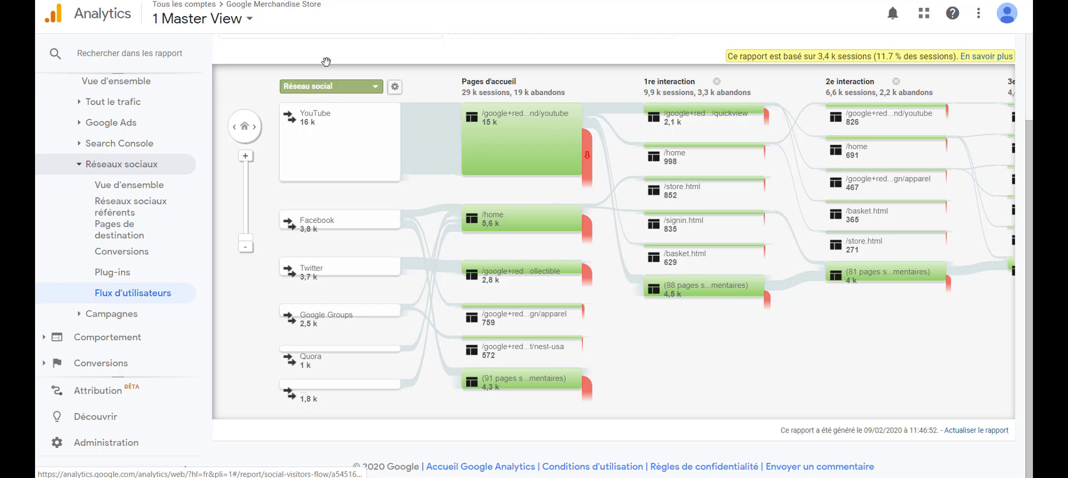
Highlight the traffic passing through the YouTube node in the social user flow diagram
{"action": "right_click", "coordinate": [334, 160]}
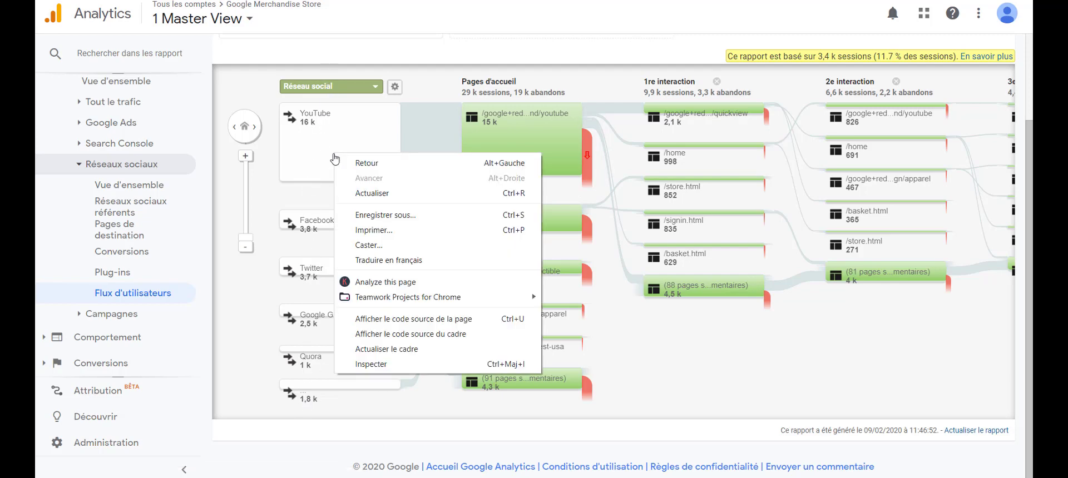
{"action": "left_click", "coordinate": [309, 143]}
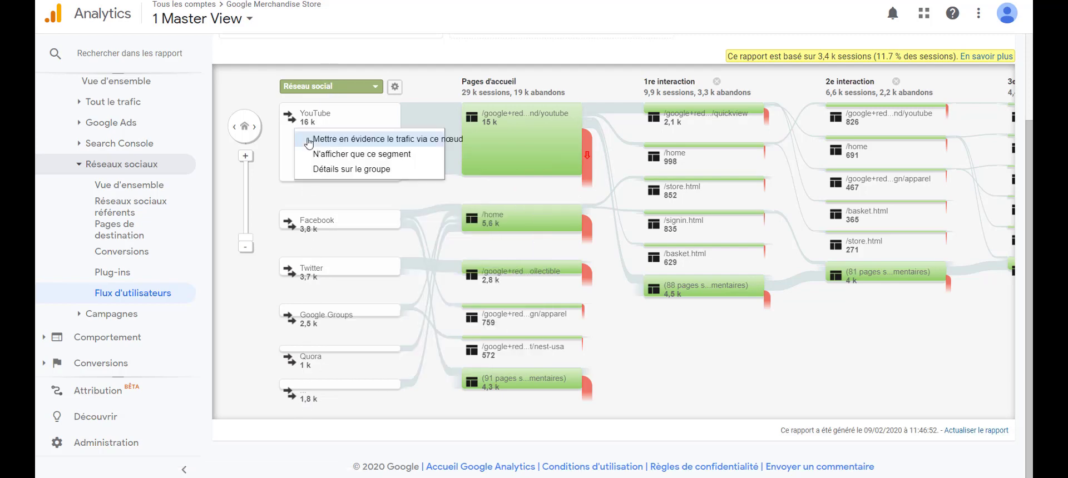
{"action": "left_click", "coordinate": [353, 140]}
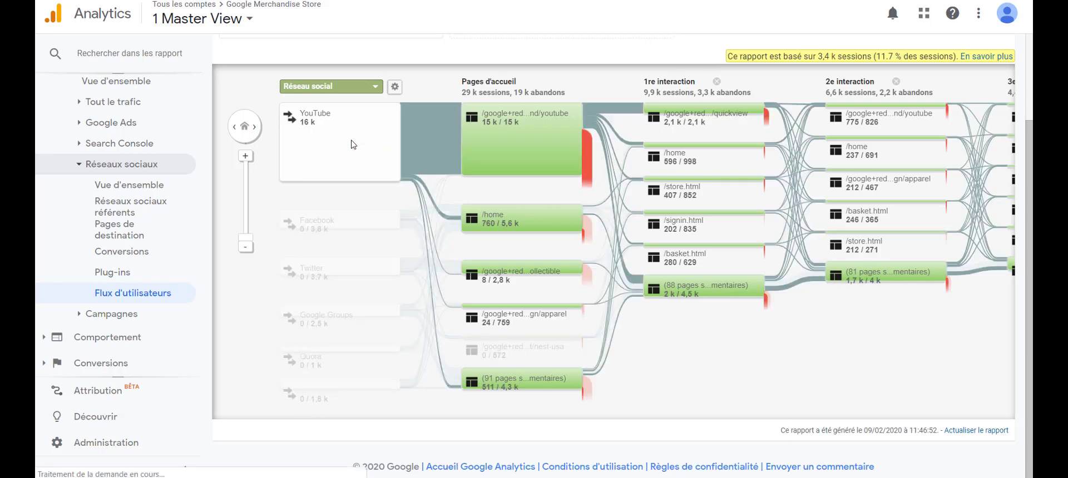
{"action": "right_click", "coordinate": [465, 284]}
{"action": "left_click", "coordinate": [779, 412]}
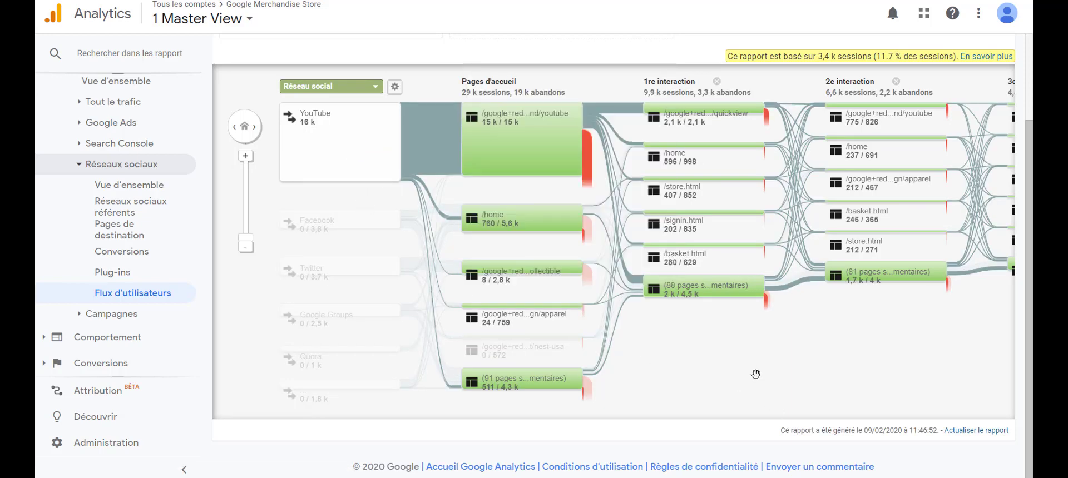
{"action": "left_click_drag", "start_coordinate": [746, 376], "coordinate": [789, 377]}
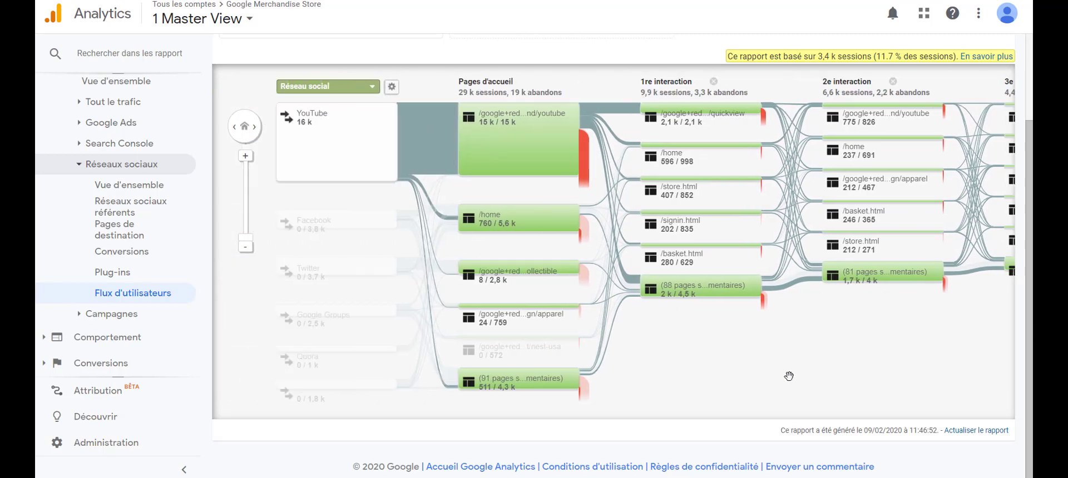